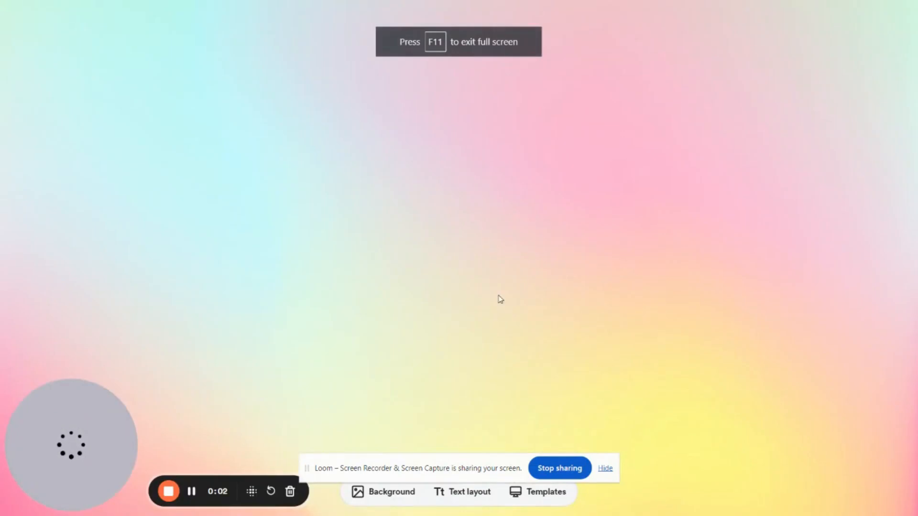
# Search Google for "resize image adobe express" in a new tab and open Adobe's Free Image Resizer page
pyautogui.hotkey('ctrl', 't')
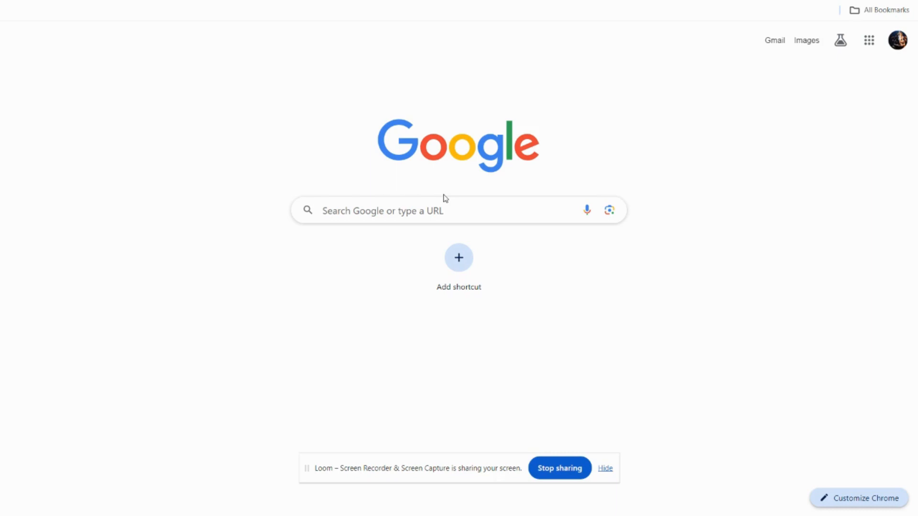
pyautogui.click(376, 218)
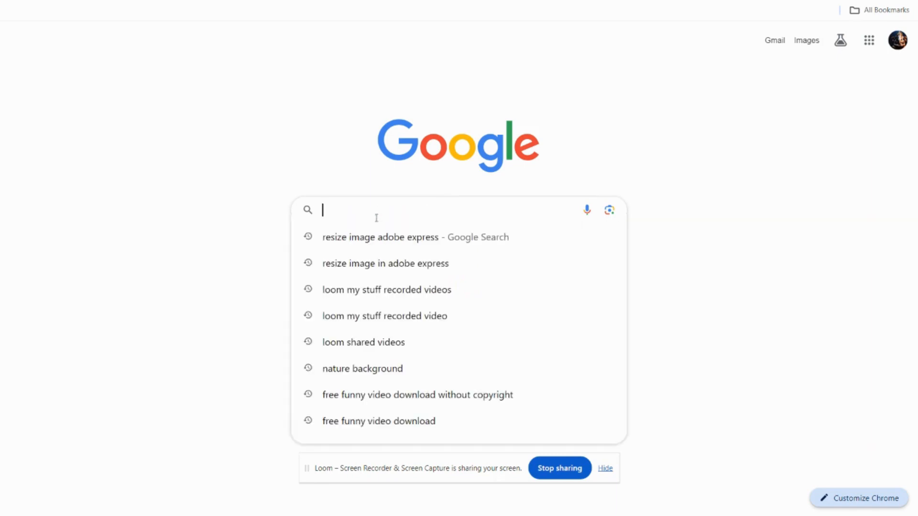
pyautogui.write('resize image adobe express')
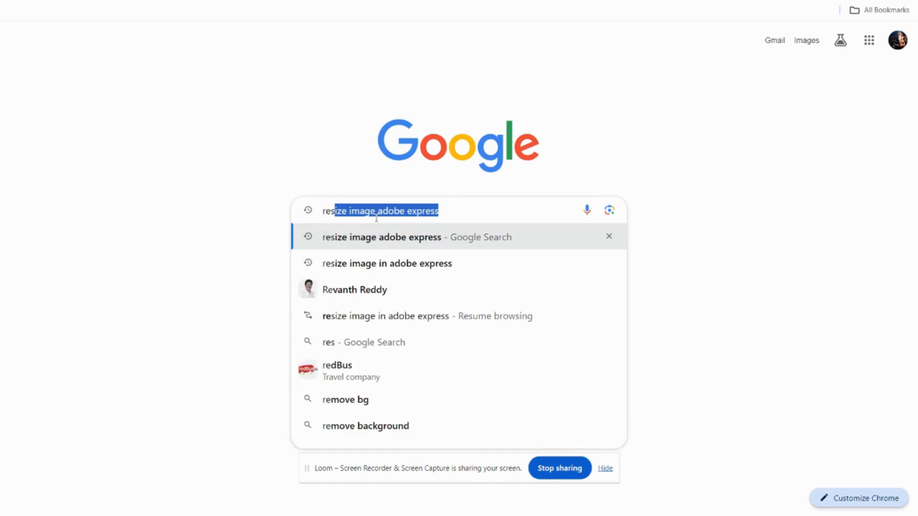
pyautogui.press('Right')
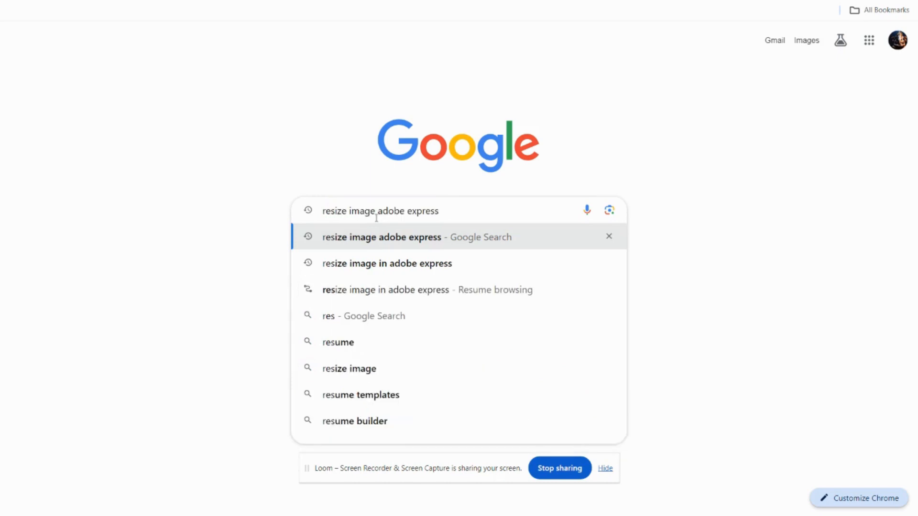
pyautogui.press('Return')
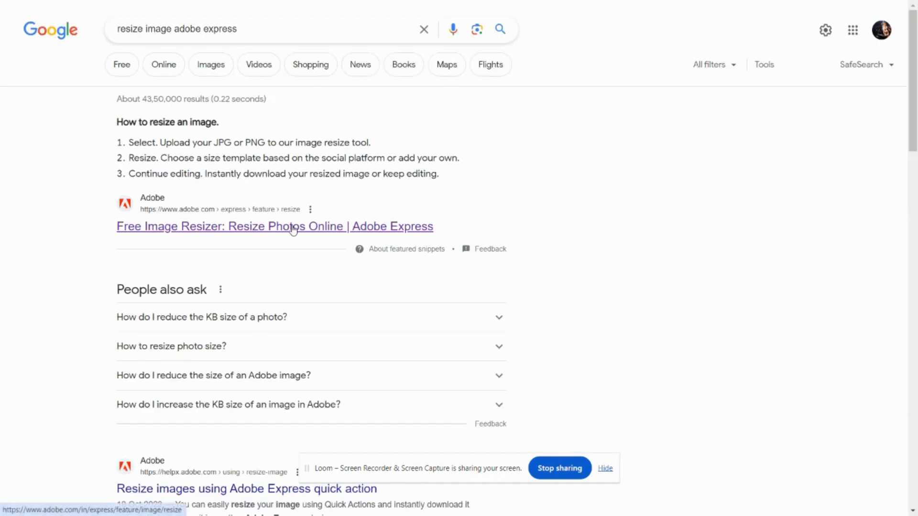
pyautogui.click(293, 228)
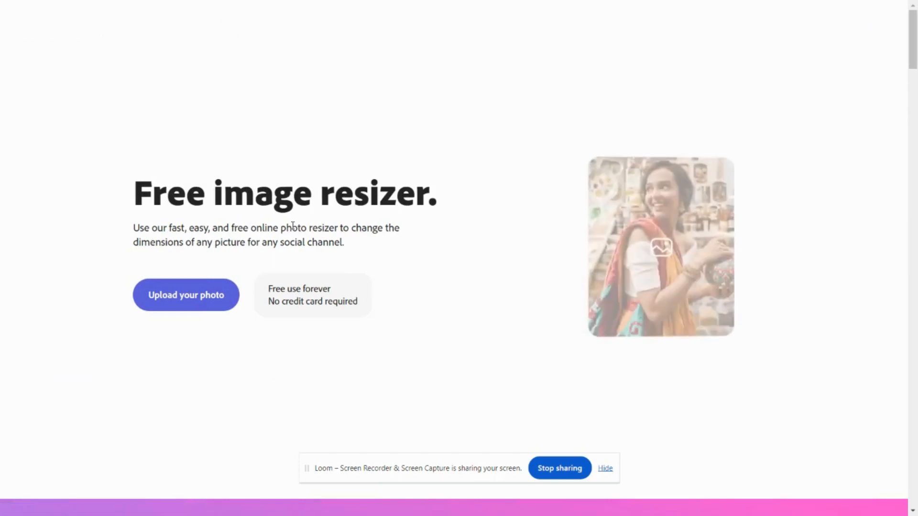
pyautogui.click(190, 297)
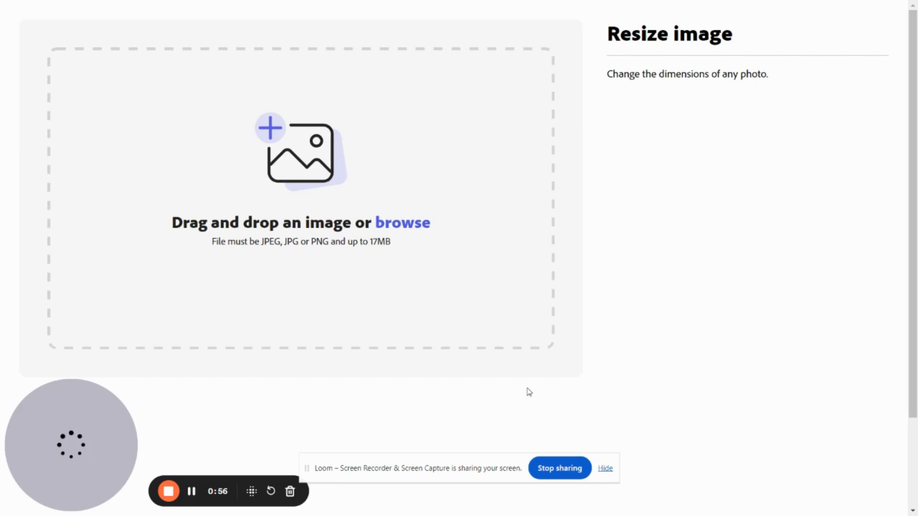
pyautogui.click(319, 187)
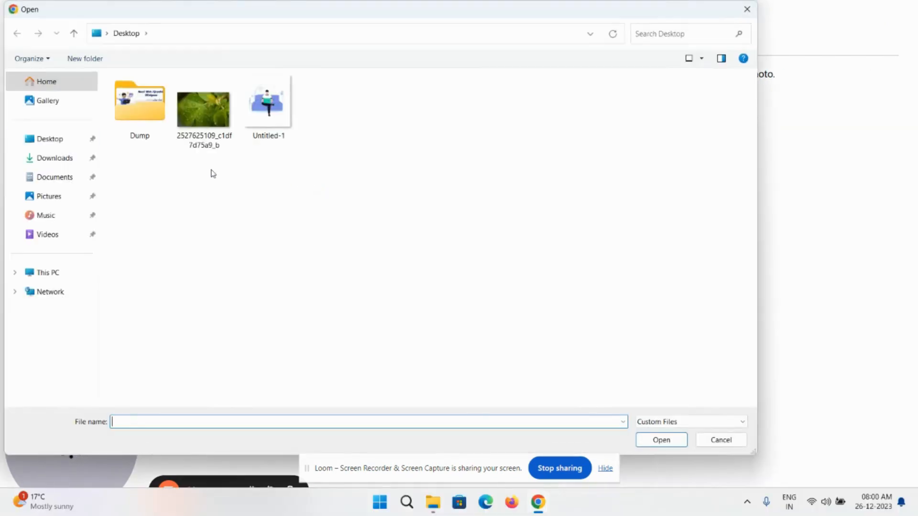
pyautogui.click(68, 146)
pyautogui.doubleClick(211, 115)
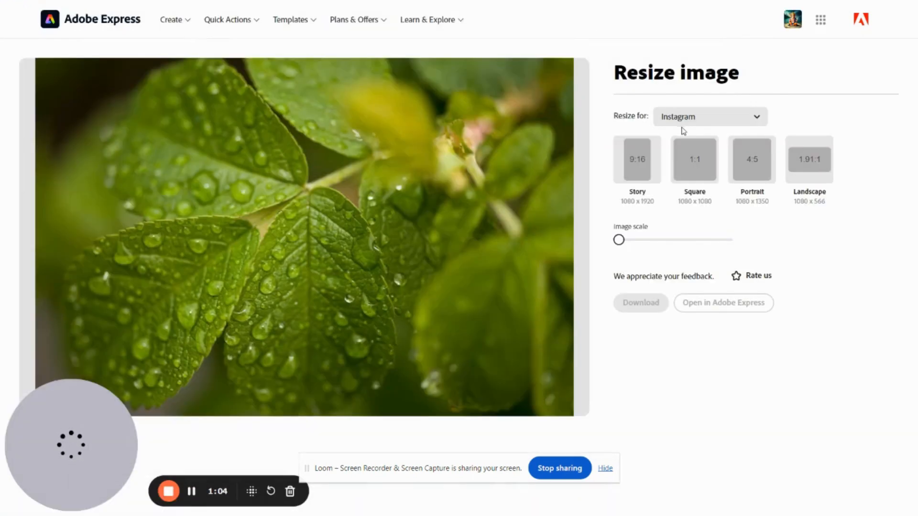
# Examine the preset resize formats offered for Instagram, Facebook, Twitter and YouTube
pyautogui.click(690, 125)
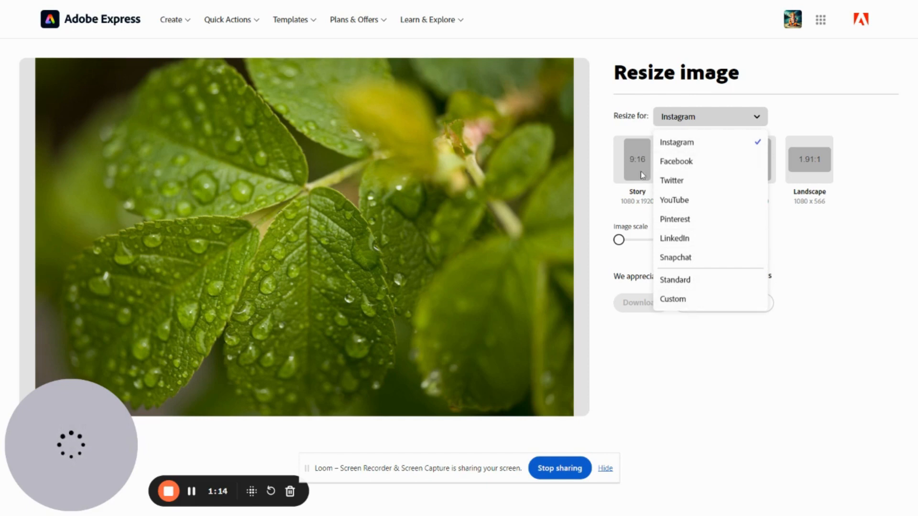
pyautogui.click(600, 170)
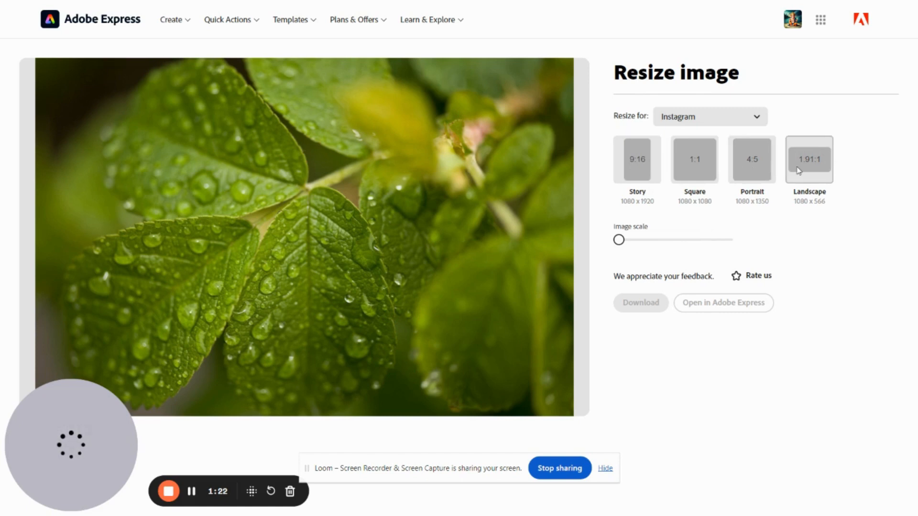
pyautogui.click(684, 117)
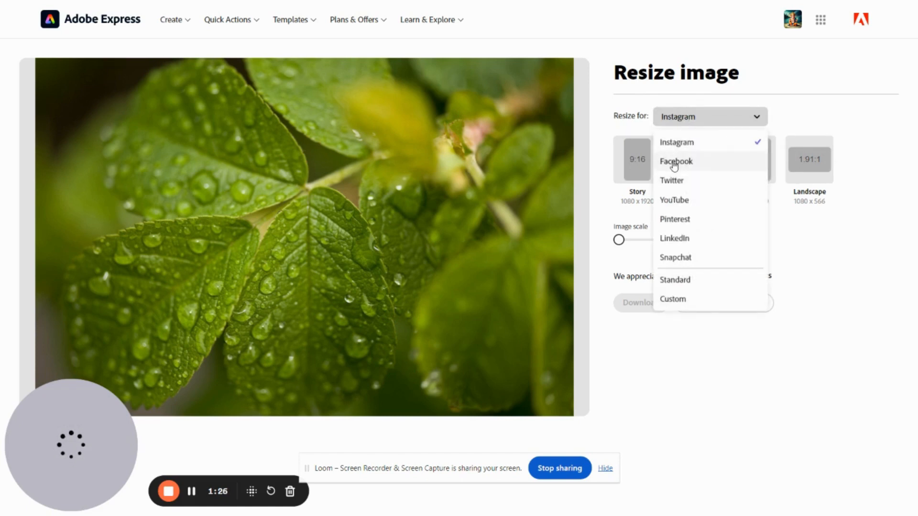
pyautogui.click(675, 161)
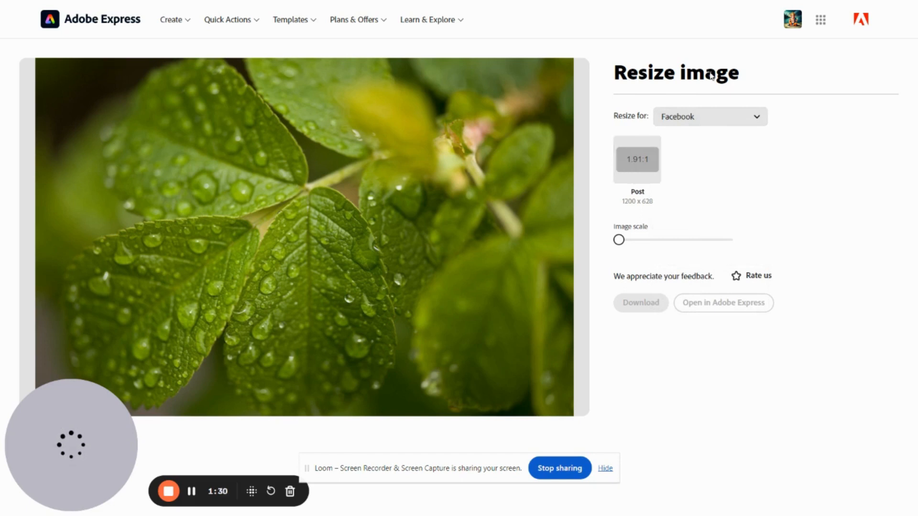
pyautogui.click(709, 118)
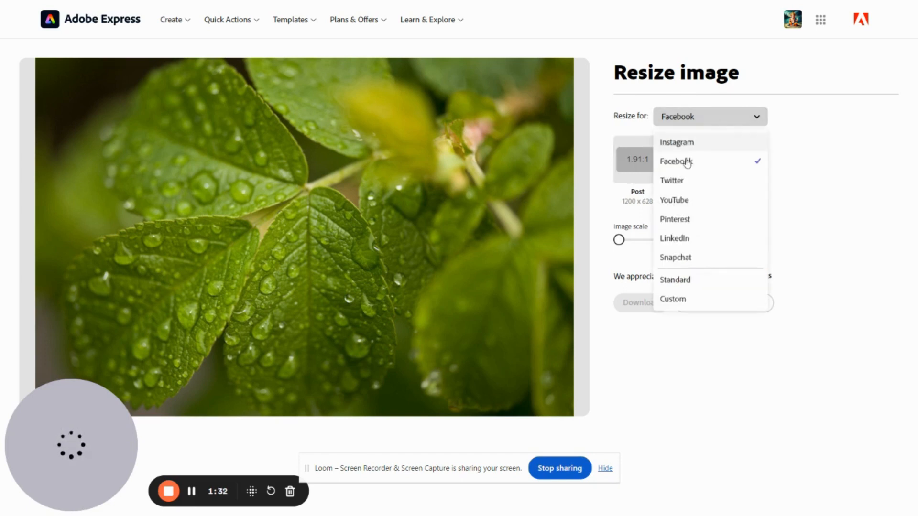
pyautogui.click(673, 181)
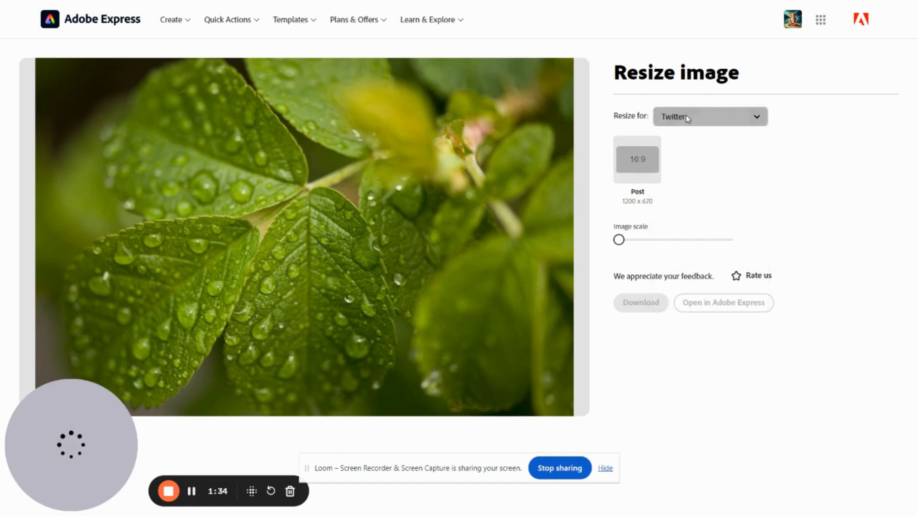
pyautogui.click(686, 119)
pyautogui.click(676, 200)
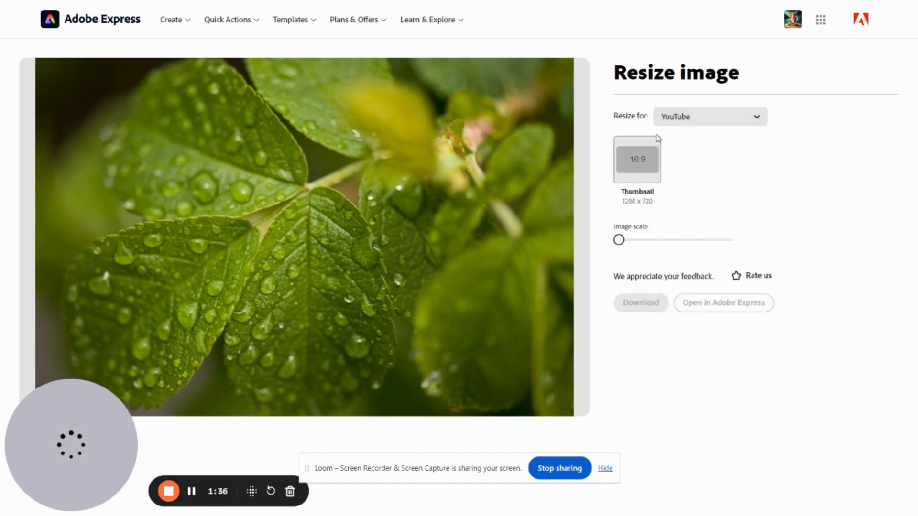
# Examine the preset resize formats offered for Pinterest, LinkedIn, Snapchat and Standard
pyautogui.click(679, 123)
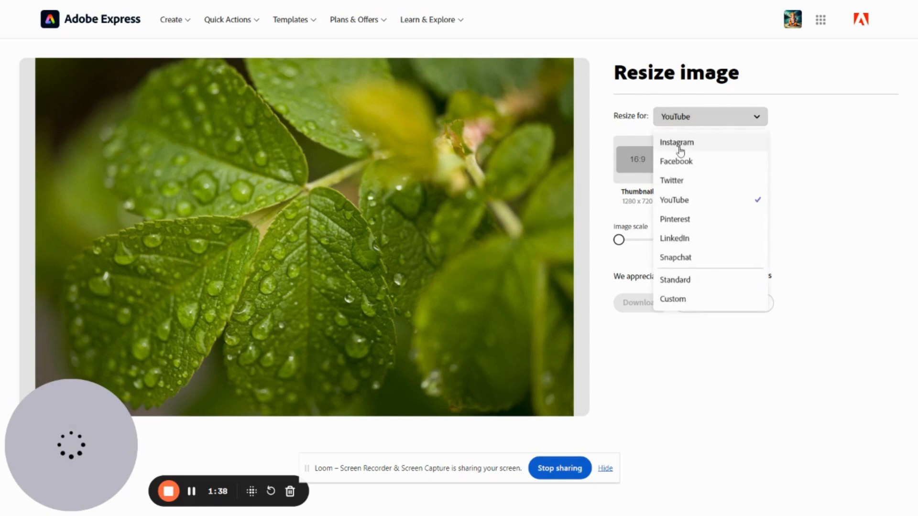
pyautogui.click(679, 225)
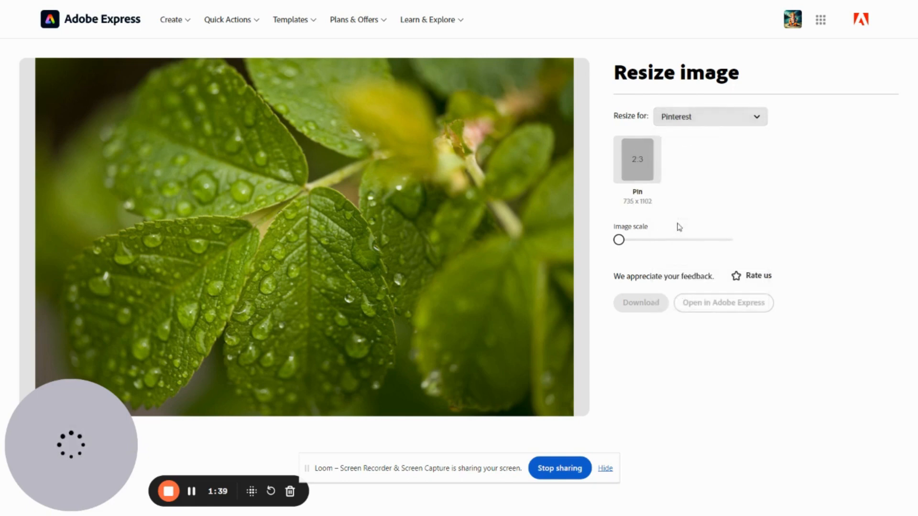
pyautogui.click(710, 120)
pyautogui.click(682, 238)
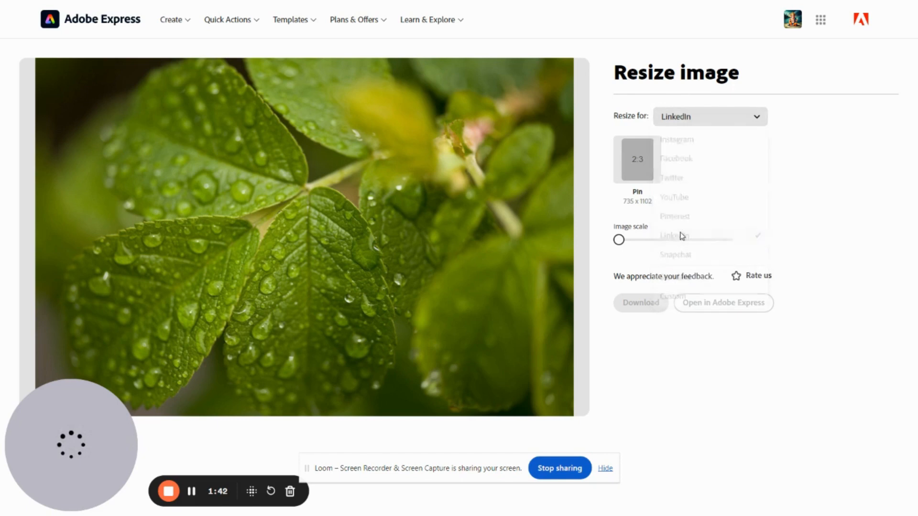
pyautogui.click(706, 124)
pyautogui.click(675, 259)
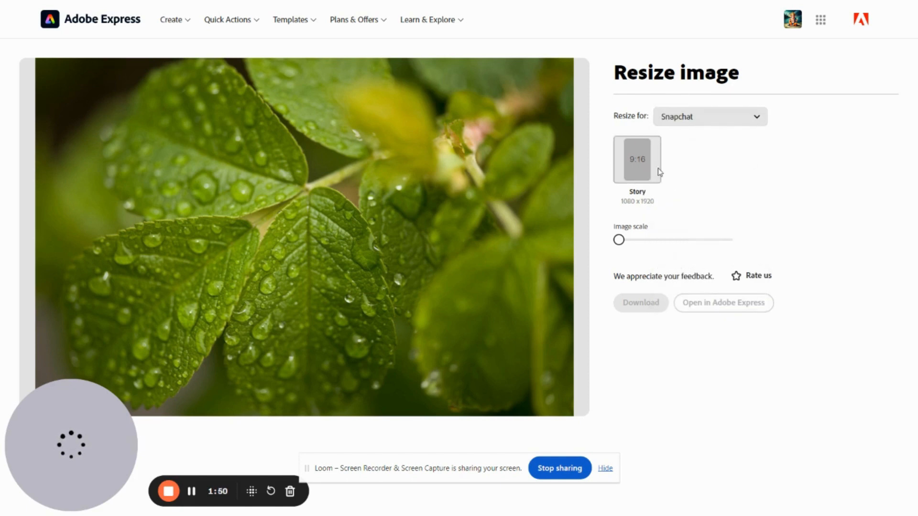
pyautogui.click(689, 122)
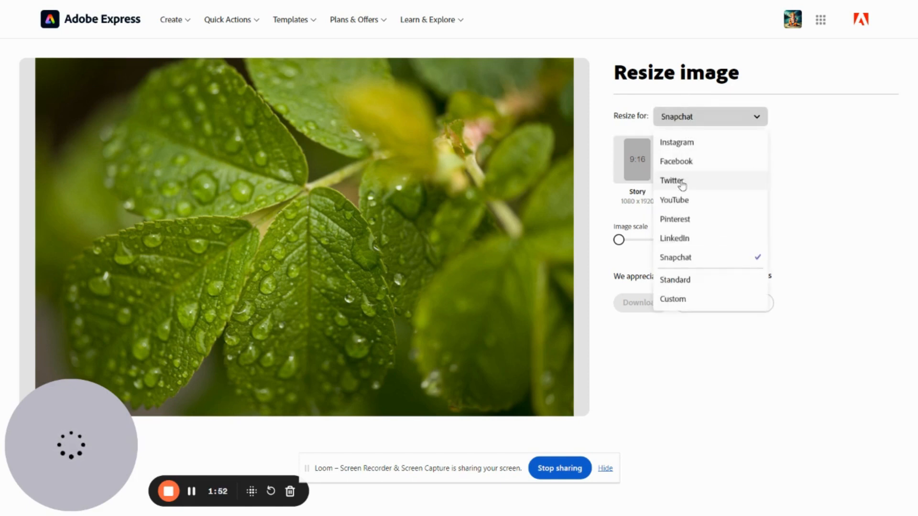
pyautogui.click(684, 280)
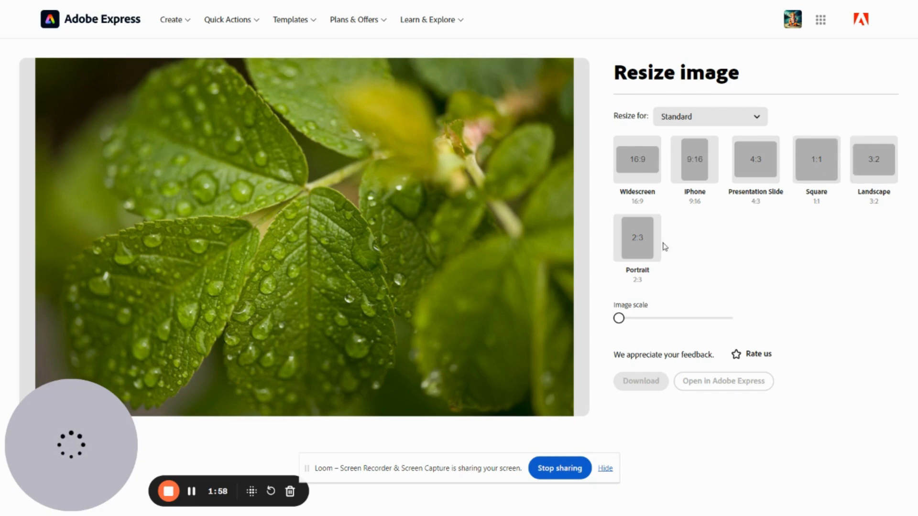
# Set the resize target to Custom and activate its width and height fields
pyautogui.click(707, 117)
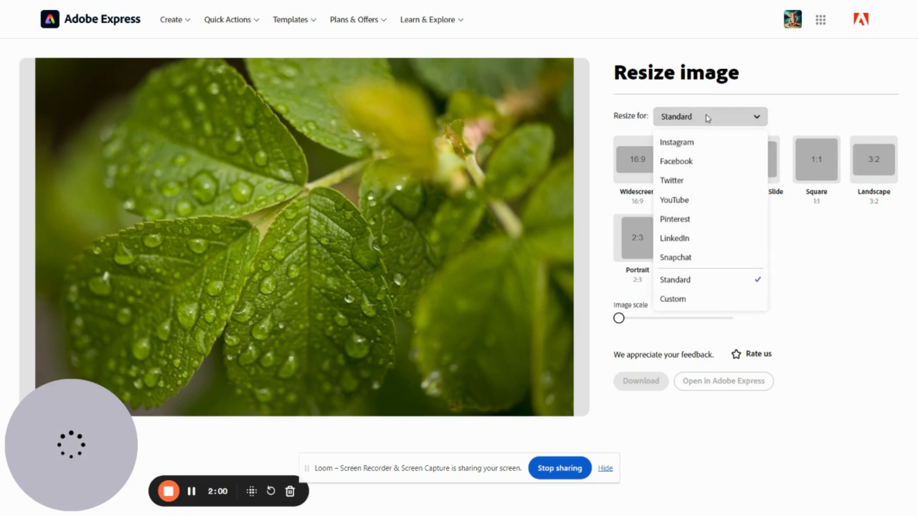
pyautogui.click(686, 300)
pyautogui.click(660, 163)
pyautogui.doubleClick(658, 166)
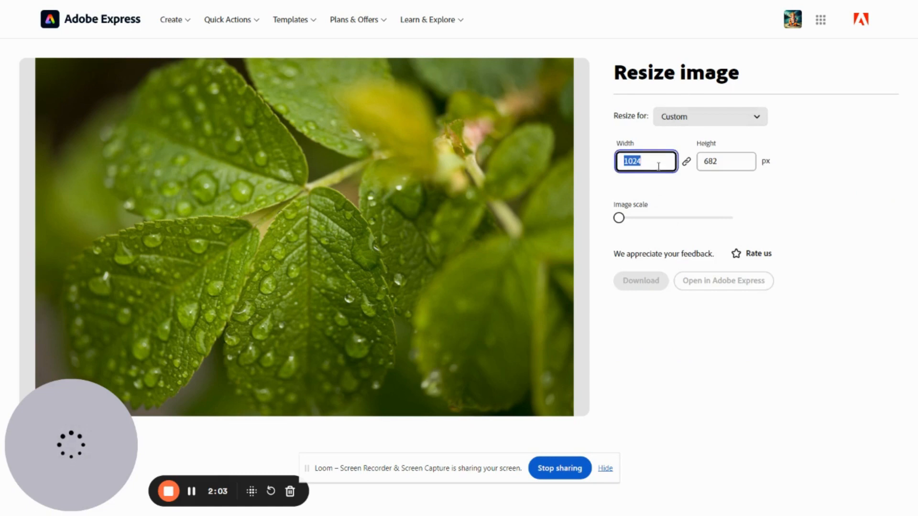
pyautogui.click(719, 176)
pyautogui.moveTo(620, 220); pyautogui.dragTo(605, 239)
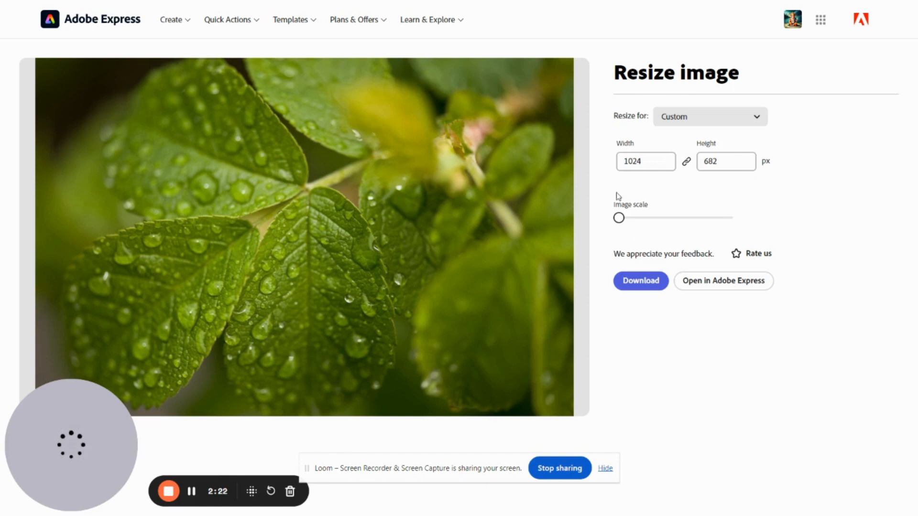
# Raise the image scale to about one third of its range and download the resized leaf photo
pyautogui.moveTo(620, 219); pyautogui.dragTo(651, 219)
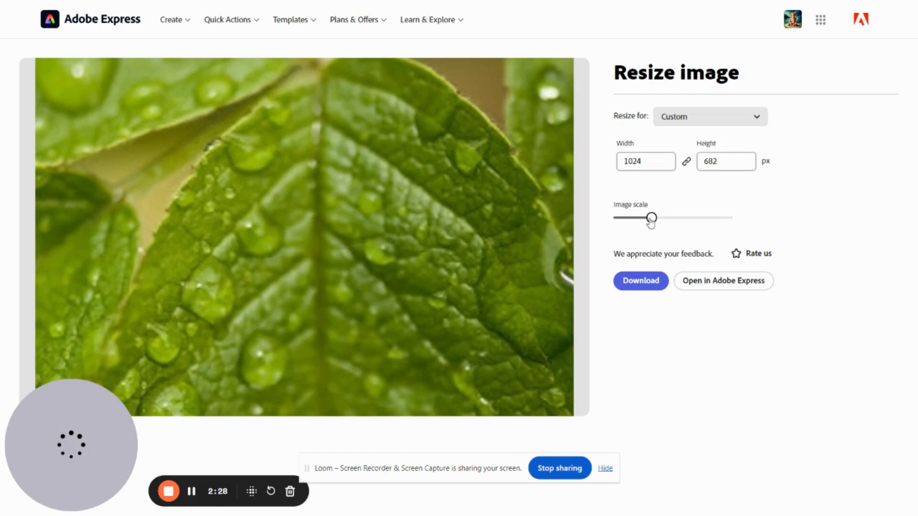
pyautogui.click(648, 286)
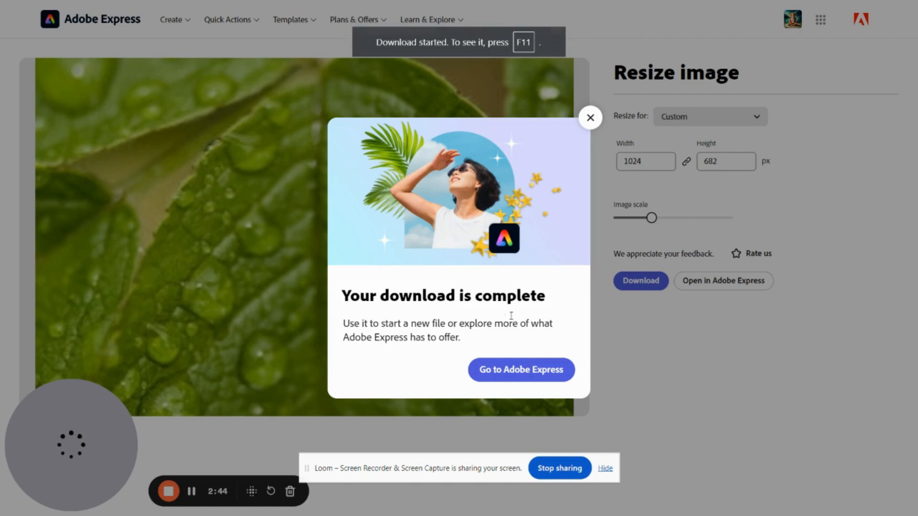
pyautogui.click(592, 120)
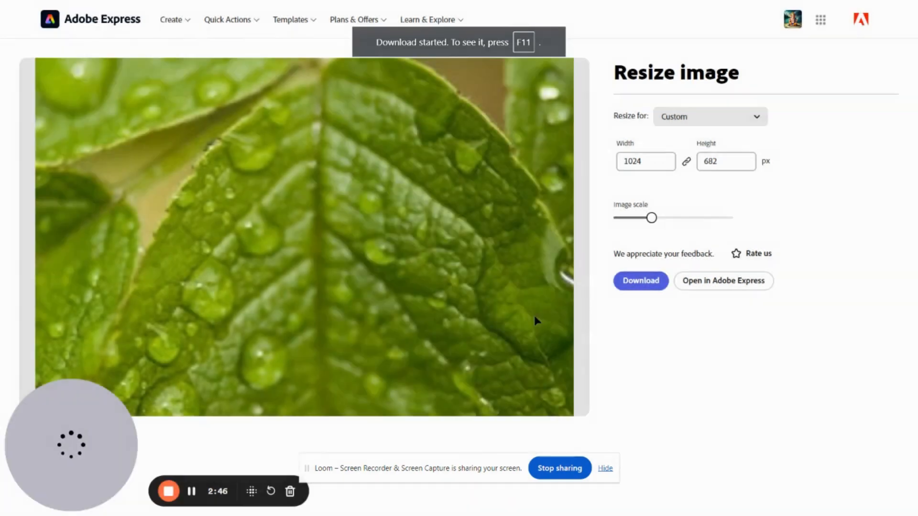
# Open the downloaded leaf image from the Downloads folder in File Explorer to inspect it, and close the viewer
pyautogui.press('super+e')
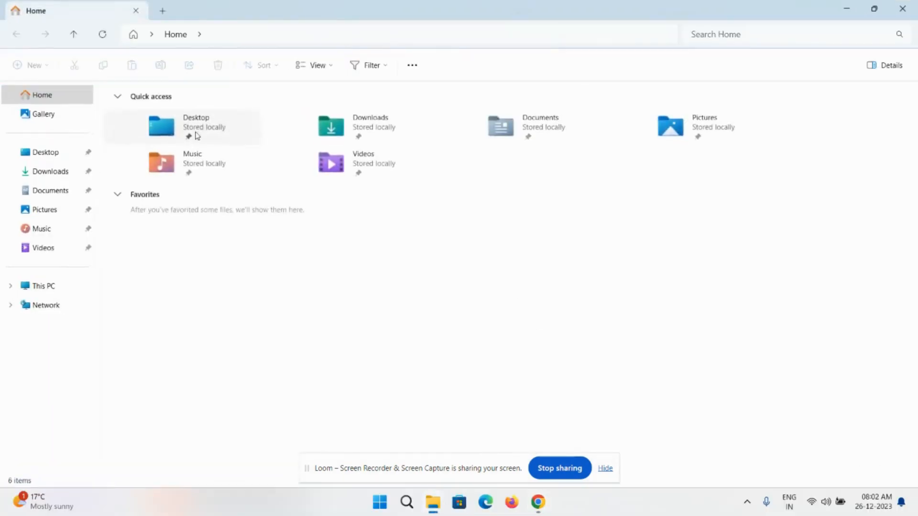
pyautogui.doubleClick(373, 124)
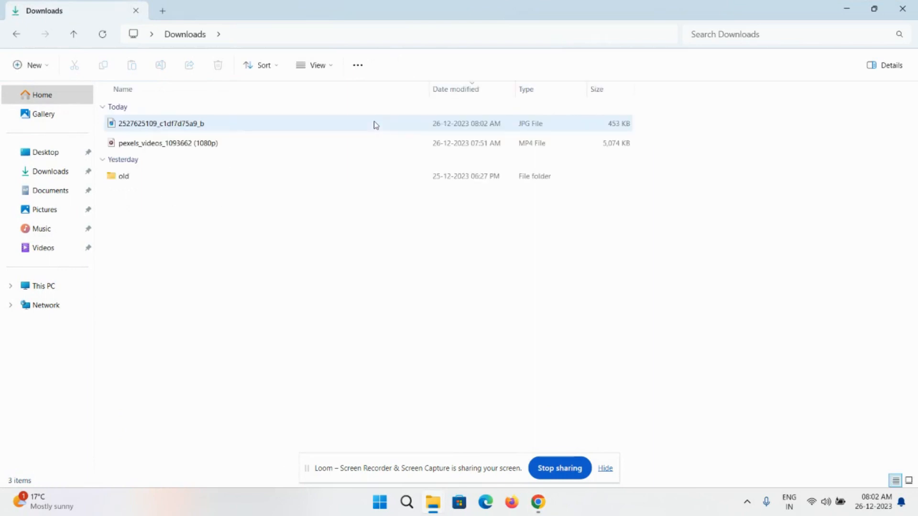
pyautogui.click(196, 131)
pyautogui.doubleClick(196, 128)
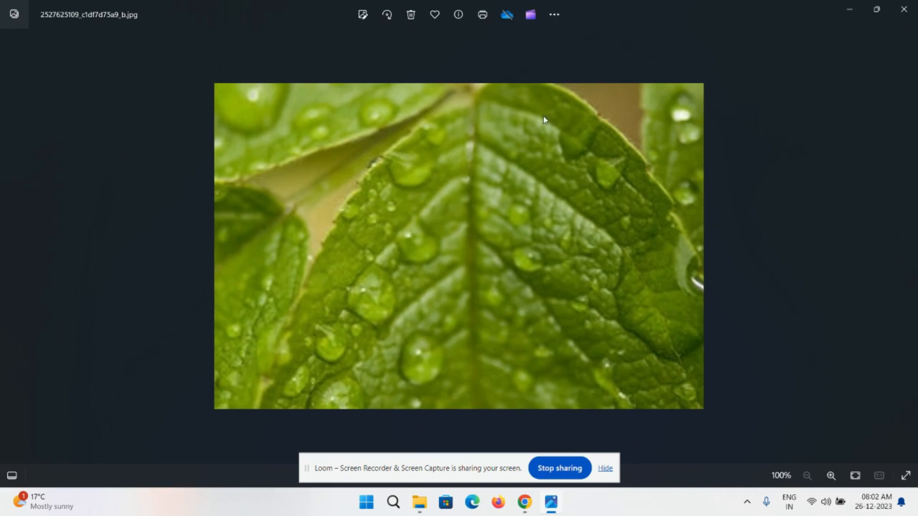
pyautogui.click(904, 10)
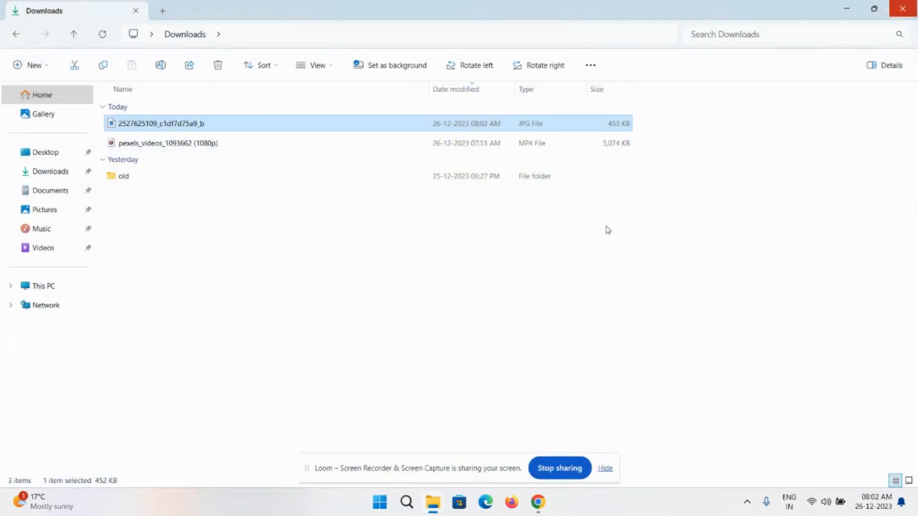
# Switch back to the browser and return from the resizer to the Google search results
pyautogui.hotkey('alt', 'Tab')
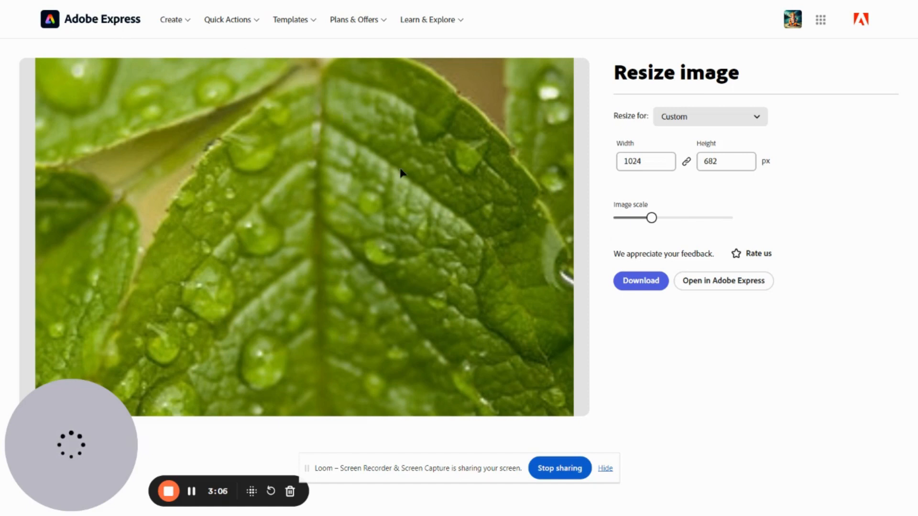
pyautogui.hotkey('alt', 'Left')
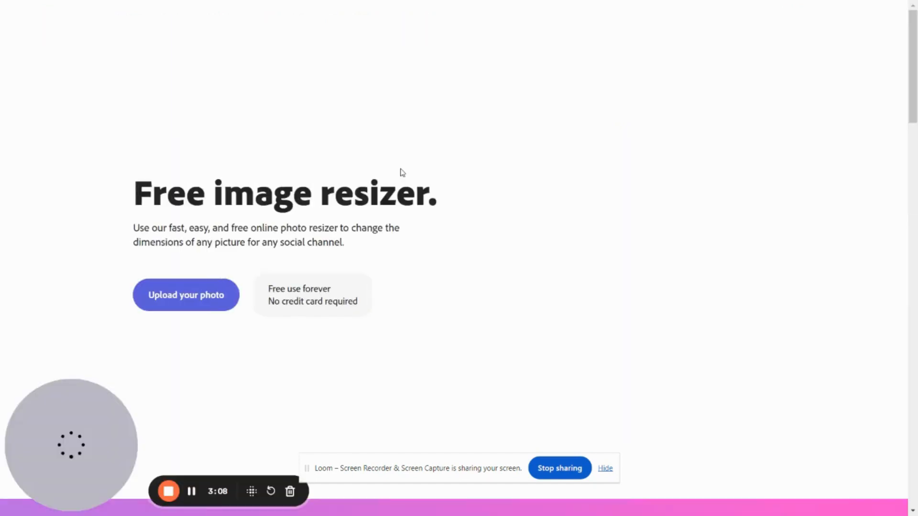
pyautogui.hotkey('alt', 'Left')
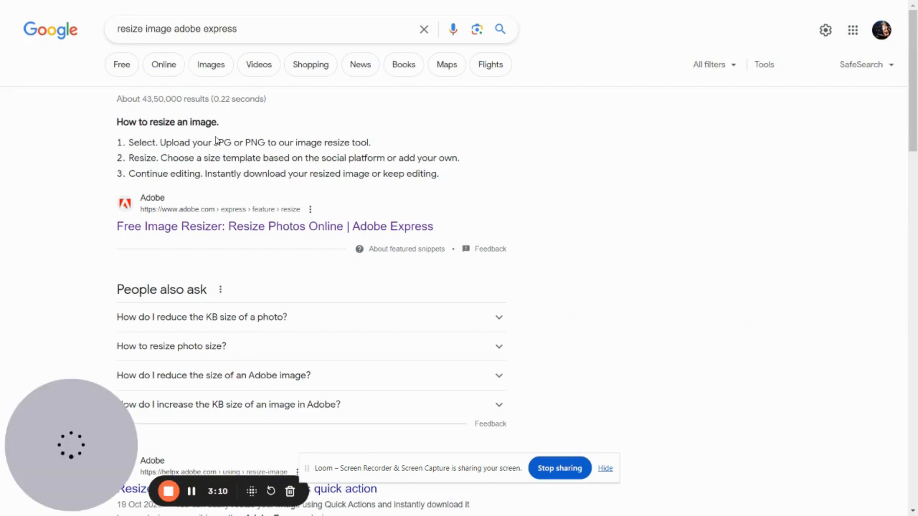
# Change the Google query to "video resize using adobe express" and run the search
pyautogui.doubleClick(125, 25)
pyautogui.write('video')
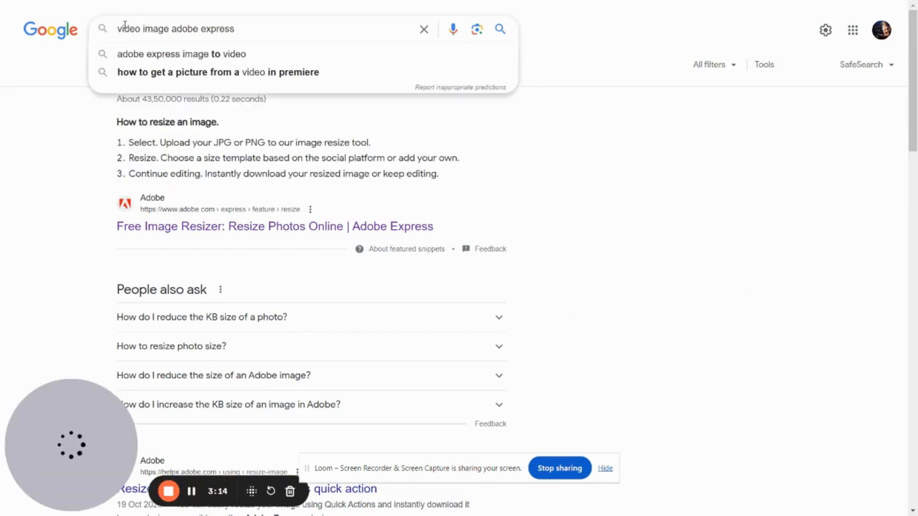
pyautogui.hotkey('shift', 'Right')
pyautogui.hotkey('shift', 'Right')
pyautogui.hotkey('shift', 'Right')
pyautogui.hotkey('shift', 'Right')
pyautogui.hotkey('shift', 'Right')
pyautogui.write('resize ')
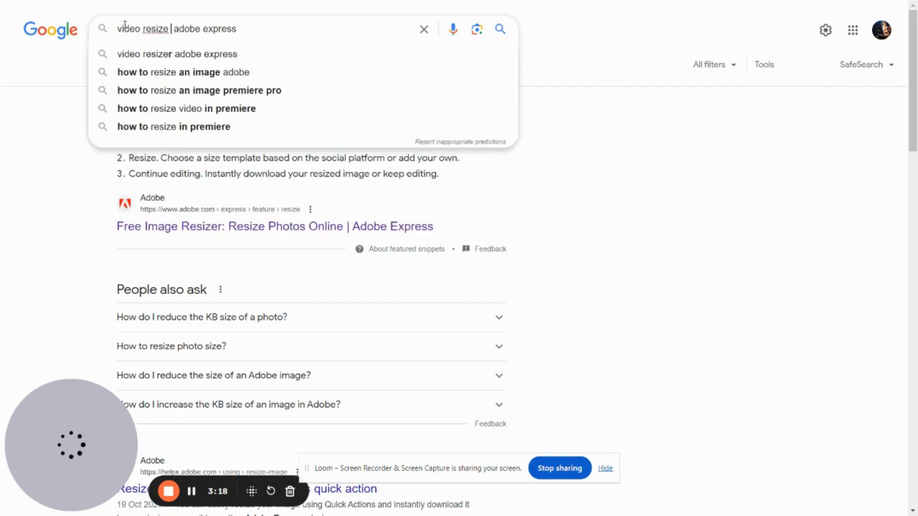
pyautogui.write('usi')
pyautogui.press('Down')
pyautogui.press('BackSpace')
pyautogui.press('BackSpace')
pyautogui.press('BackSpace')
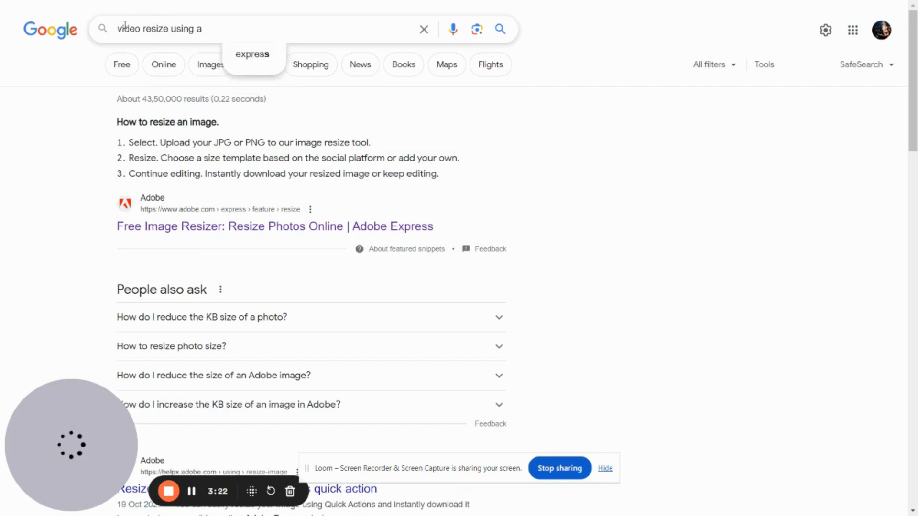
pyautogui.press('BackSpace')
pyautogui.write('adobe express')
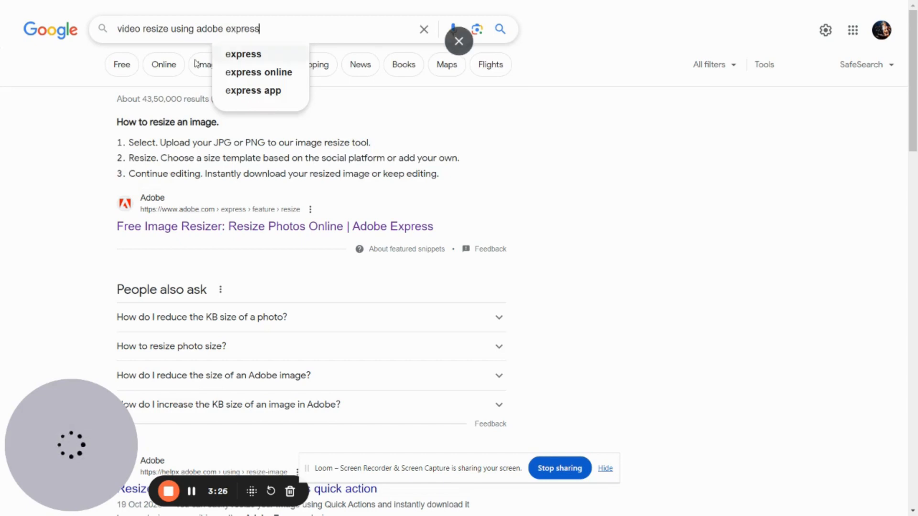
pyautogui.click(262, 64)
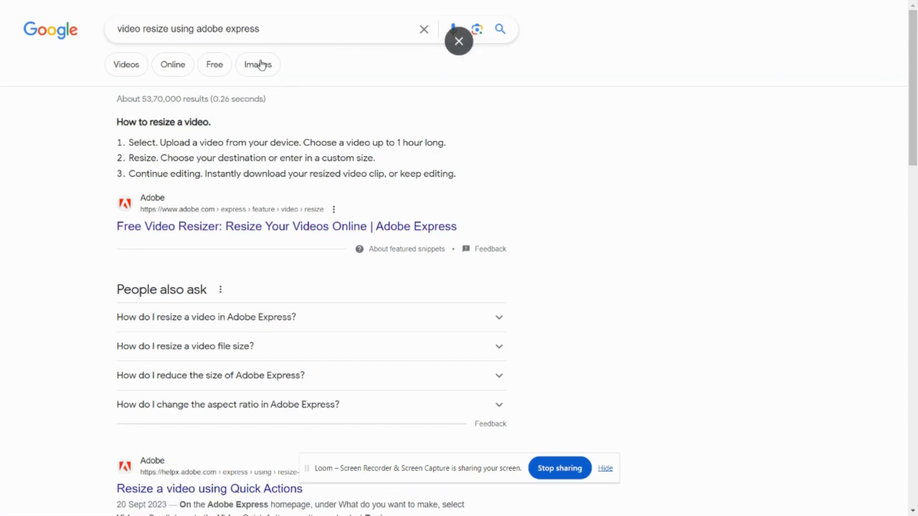
pyautogui.click(223, 232)
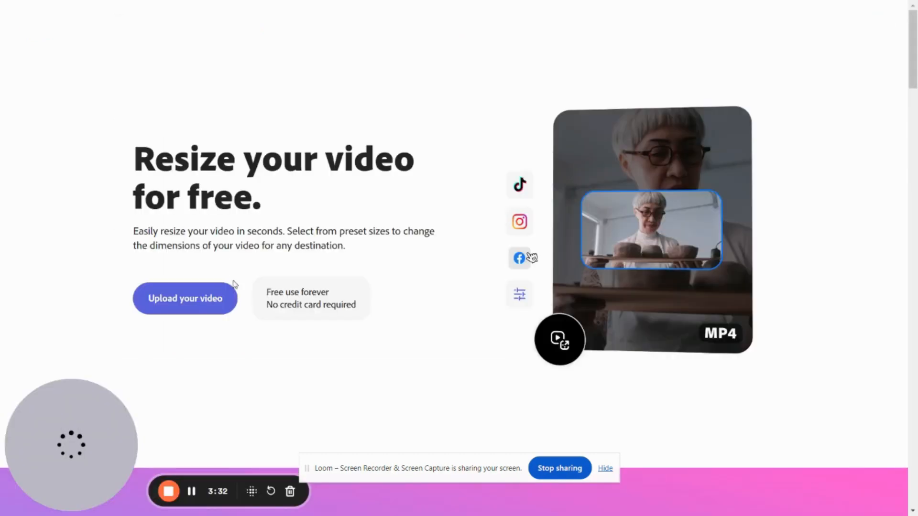
pyautogui.click(225, 298)
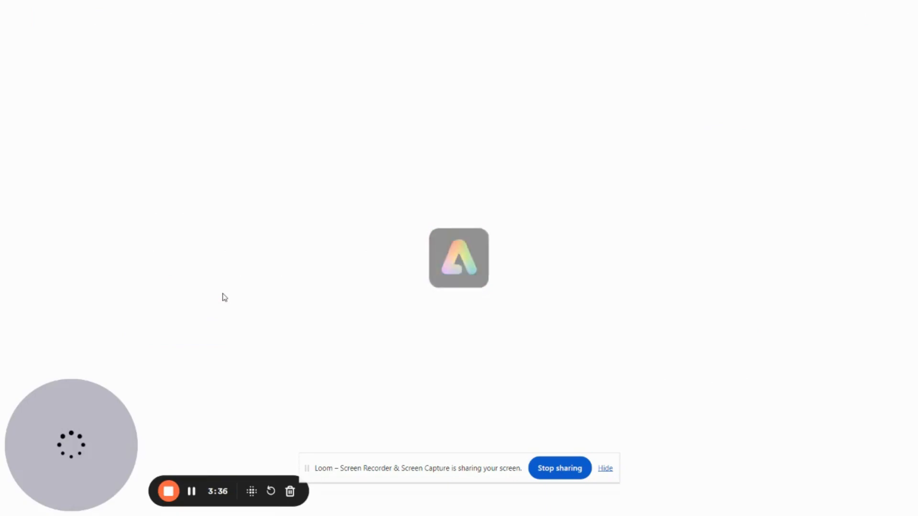
pyautogui.click(321, 171)
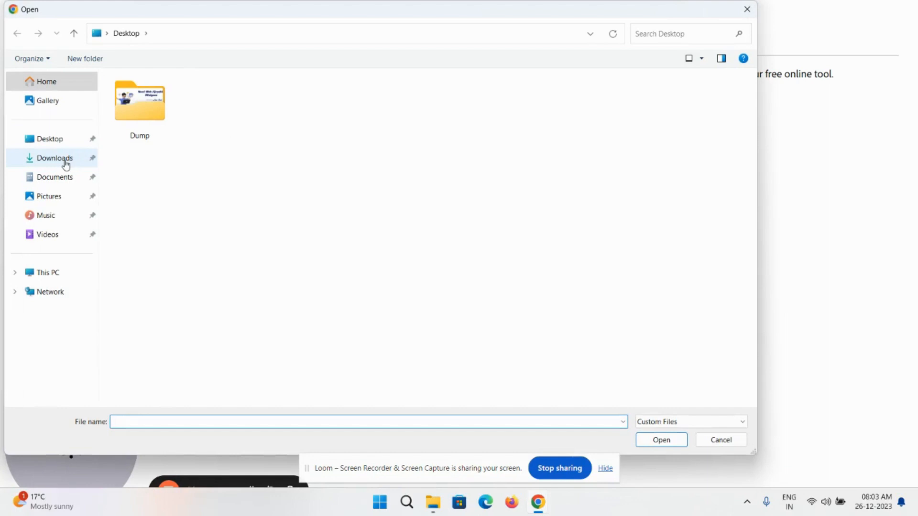
pyautogui.click(65, 159)
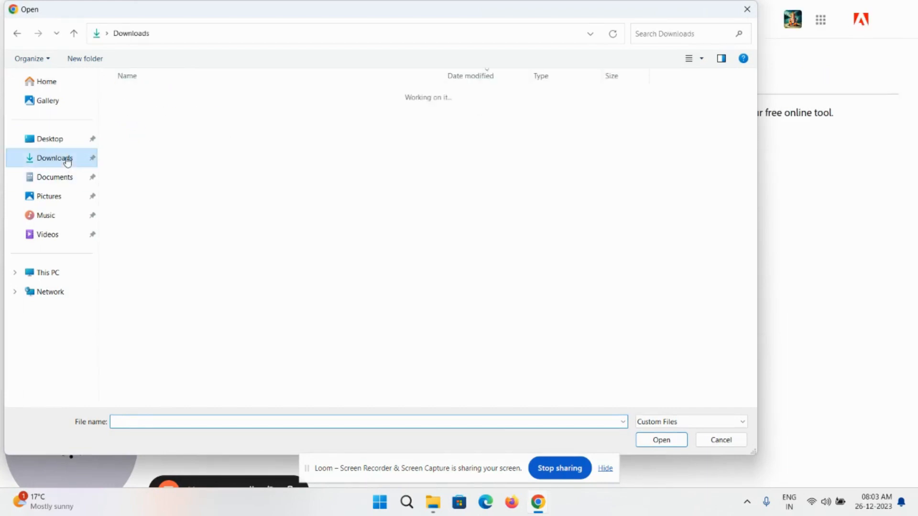
pyautogui.doubleClick(144, 111)
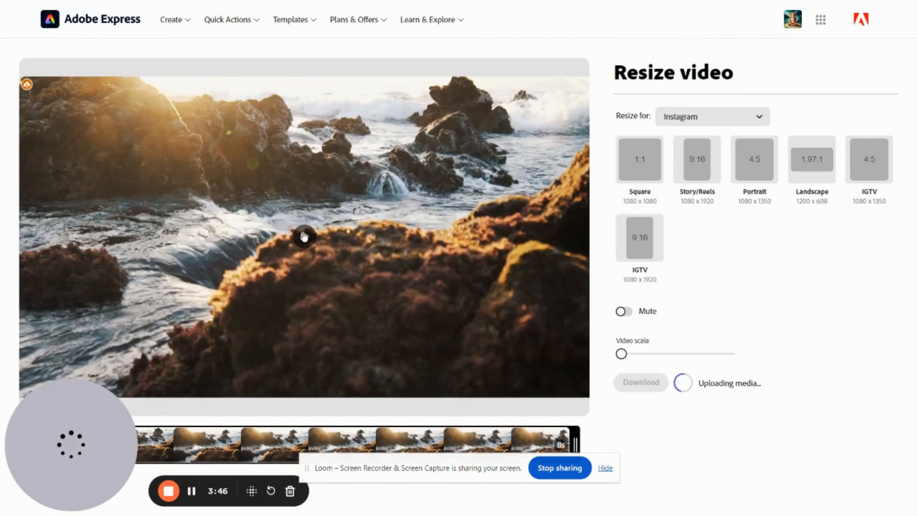
# Preview the video in Instagram's Story/Reels size, and switch the resize target to YouTube with the 9:16 Shorts size
pyautogui.click(305, 236)
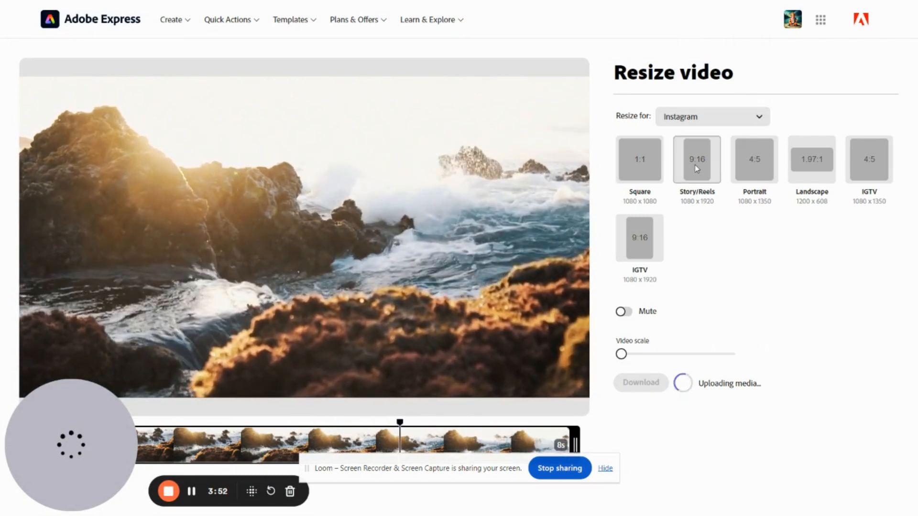
pyautogui.click(695, 166)
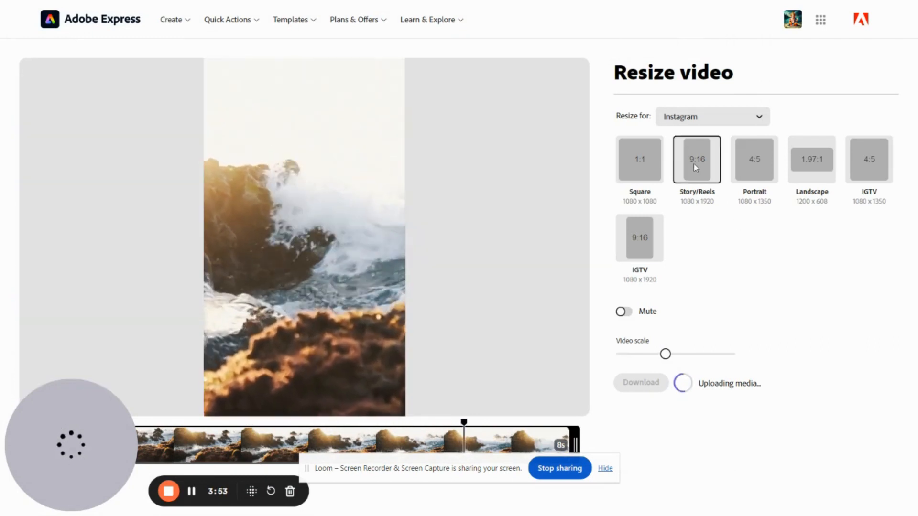
pyautogui.click(699, 124)
pyautogui.click(688, 199)
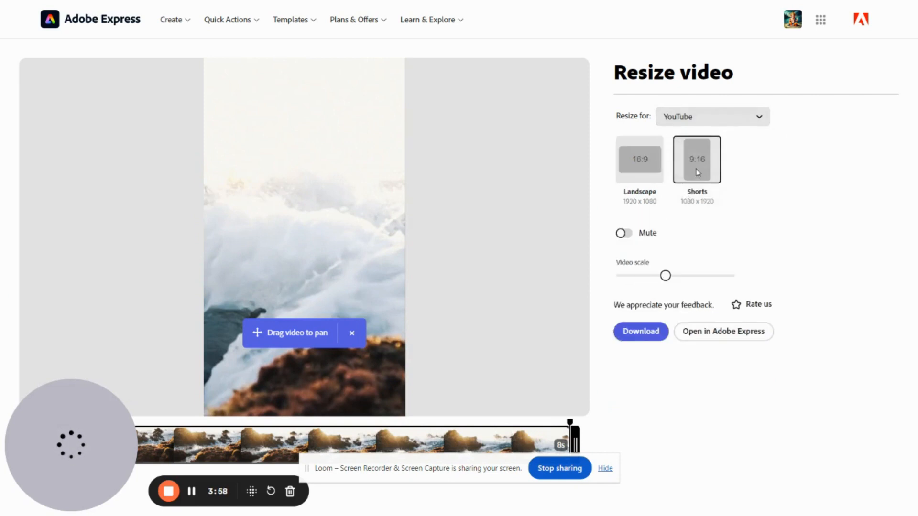
# Pan the video inside the 9:16 Shorts frame to reframe the rocks and waves, and try adjusting its scale
pyautogui.moveTo(348, 228)
pyautogui.moveTo(318, 301); pyautogui.dragTo(218, 335)
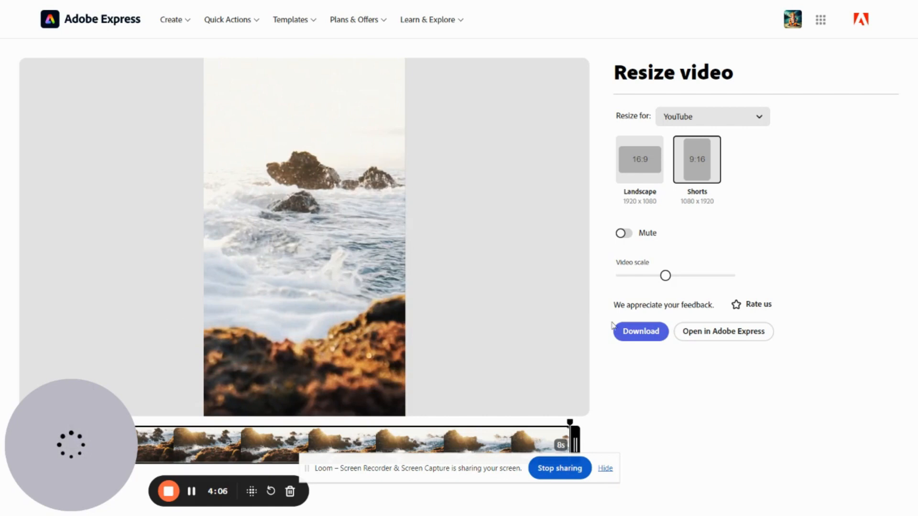
pyautogui.moveTo(664, 285); pyautogui.dragTo(666, 304)
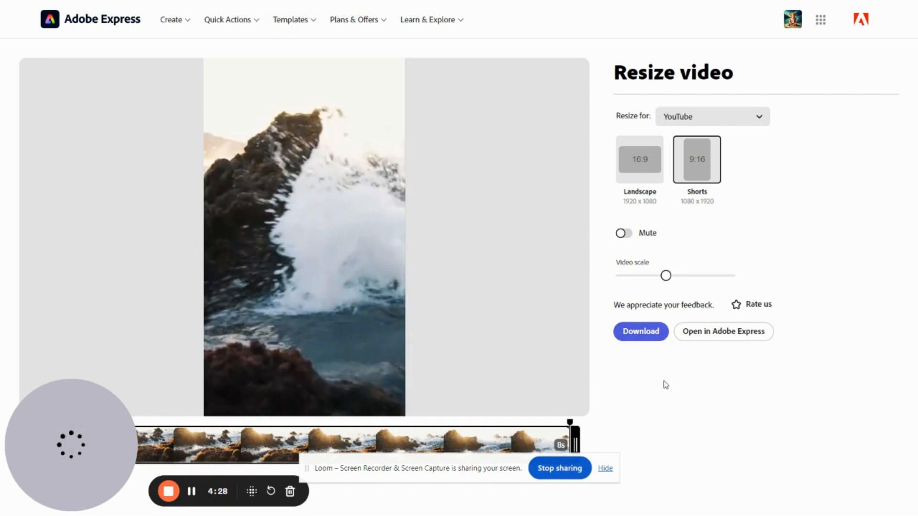
# Try YouTube's Landscape size, return to Shorts 1080 x 1920, and download the resized video
pyautogui.click(629, 167)
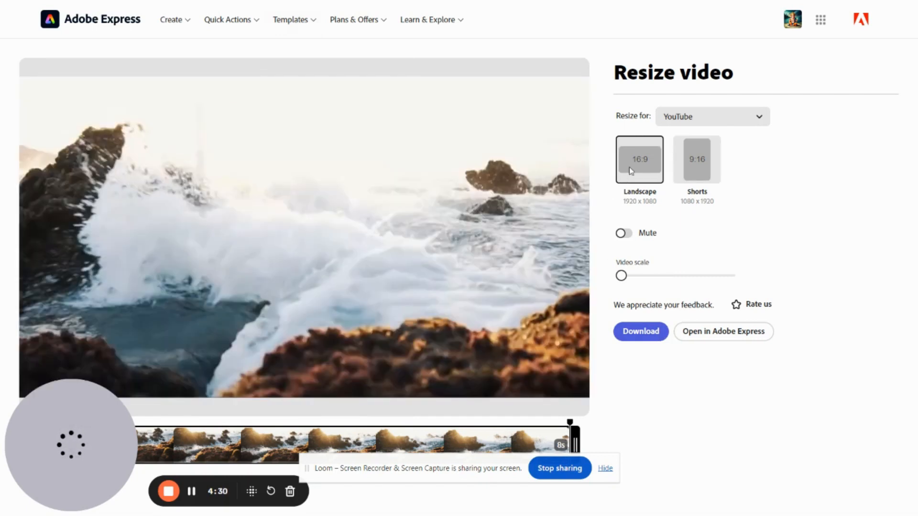
pyautogui.click(688, 169)
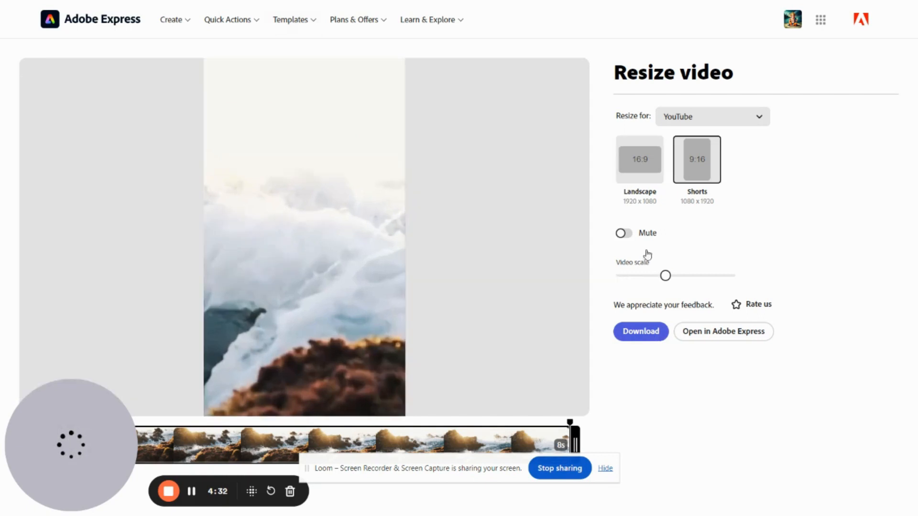
pyautogui.click(652, 333)
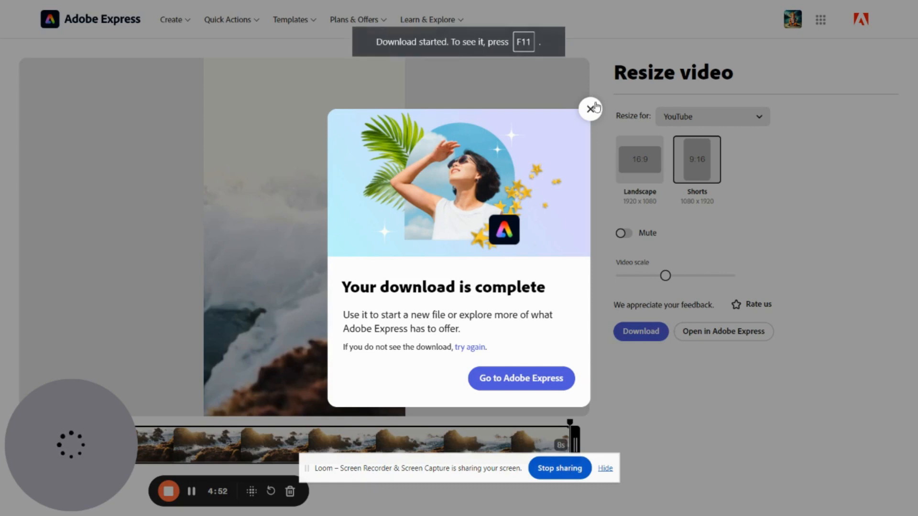
pyautogui.click(591, 109)
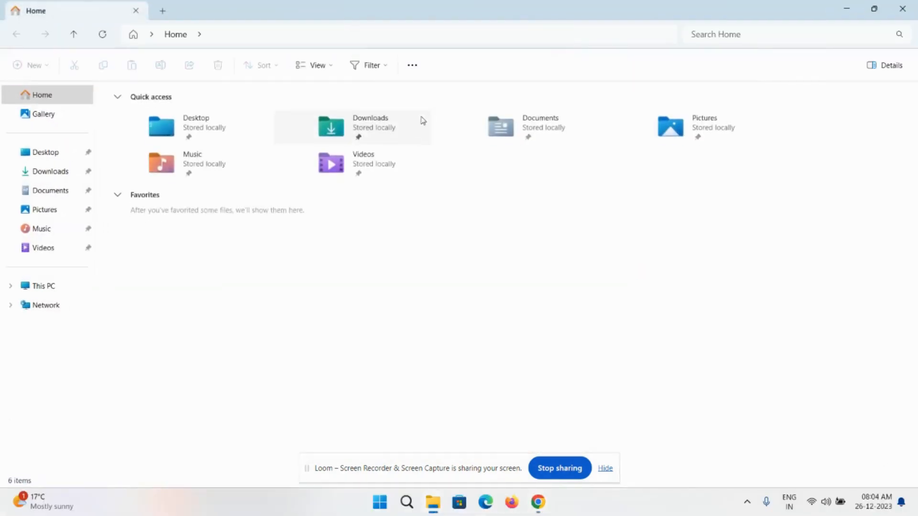
pyautogui.doubleClick(392, 140)
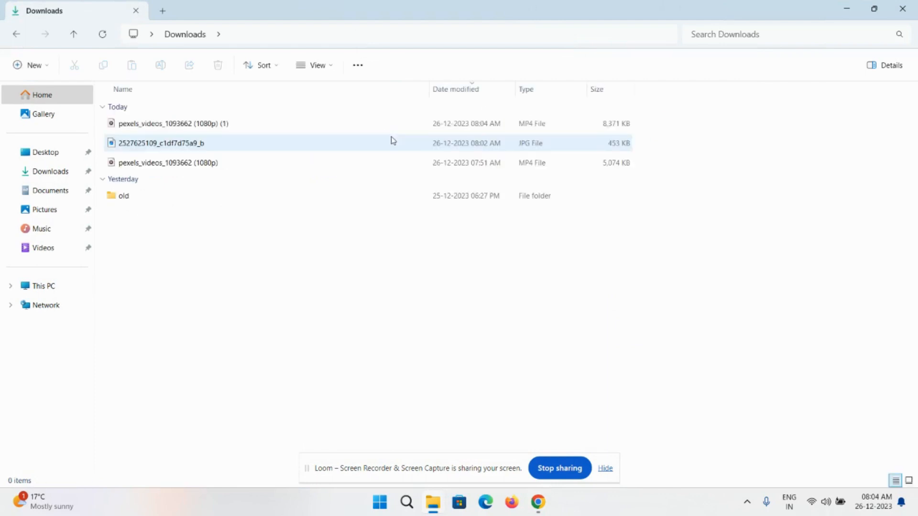
pyautogui.doubleClick(207, 124)
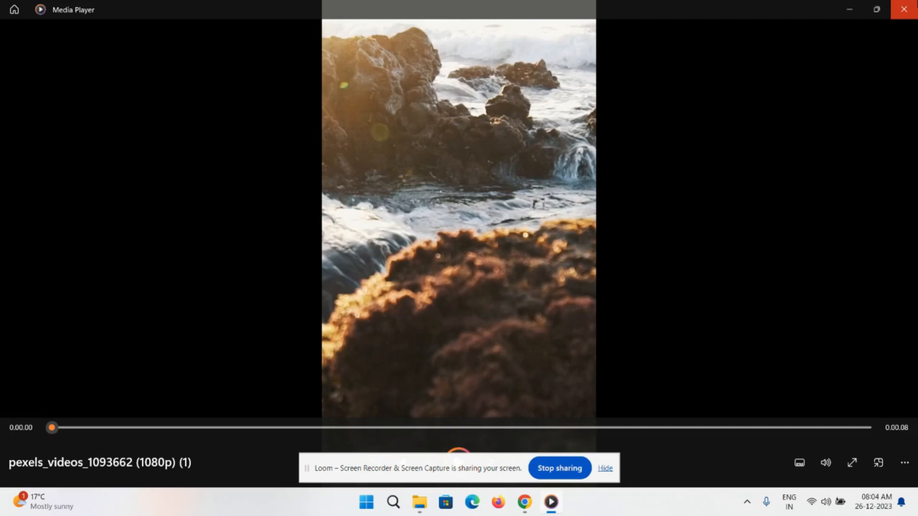
pyautogui.click(903, 10)
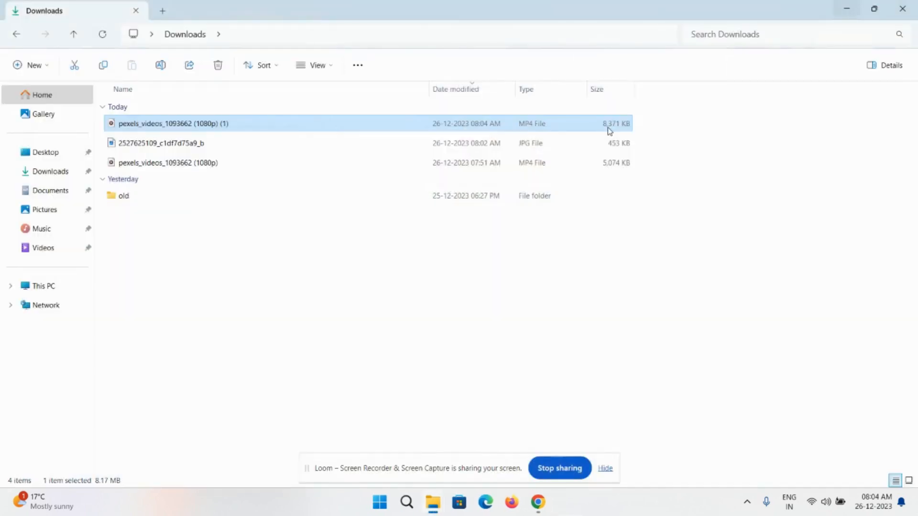